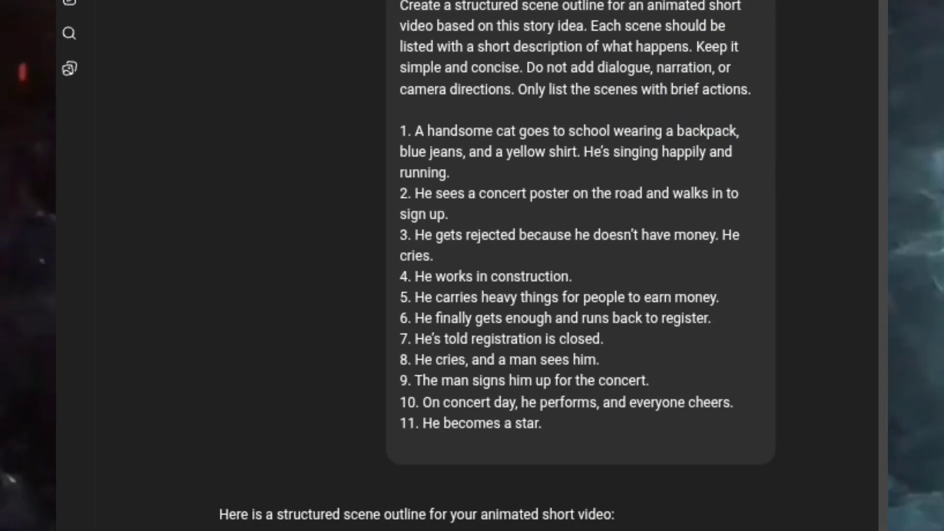
# Read through the cat story request with its 11 story points and the start of the structured scene outline
pyautogui.scroll(10, 472, 266)
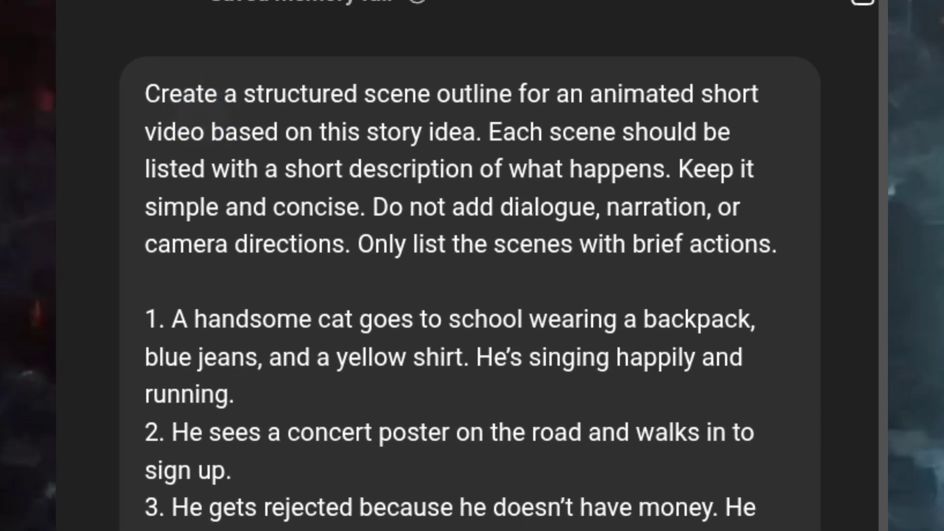
pyautogui.moveTo(411, 94); pyautogui.dragTo(533, 109)
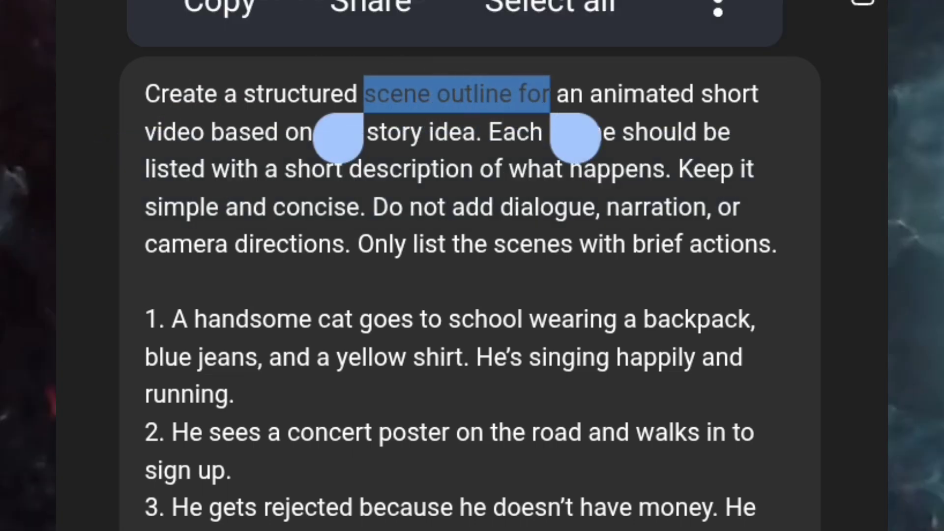
pyautogui.click(425, 142)
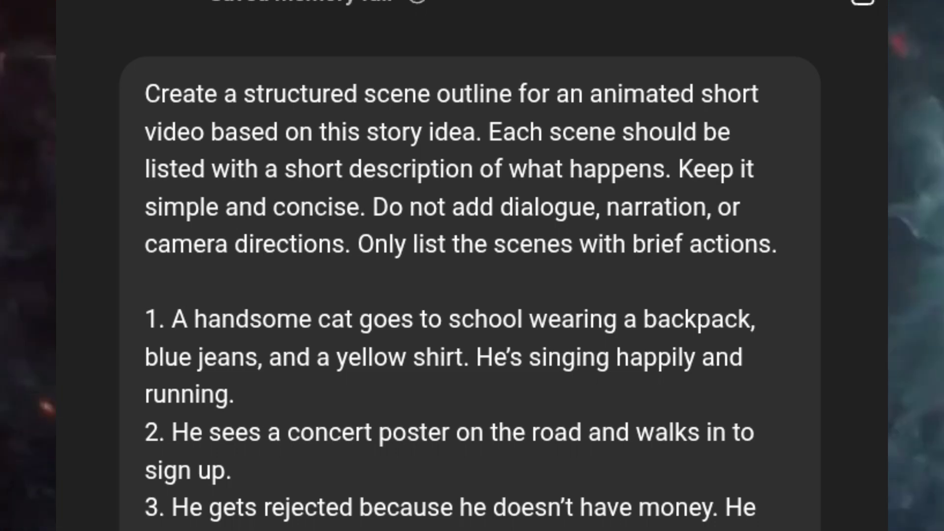
pyautogui.moveTo(535, 202)
pyautogui.mouseDown()
pyautogui.moveTo(541, 213)
pyautogui.moveTo(534, 211)
pyautogui.mouseUp()
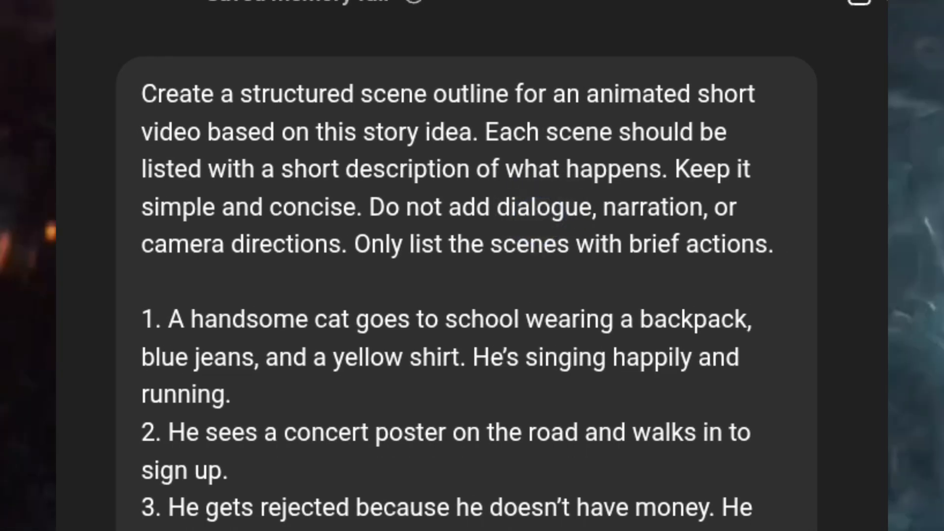
pyautogui.click(678, 204)
pyautogui.moveTo(303, 244); pyautogui.dragTo(302, 244)
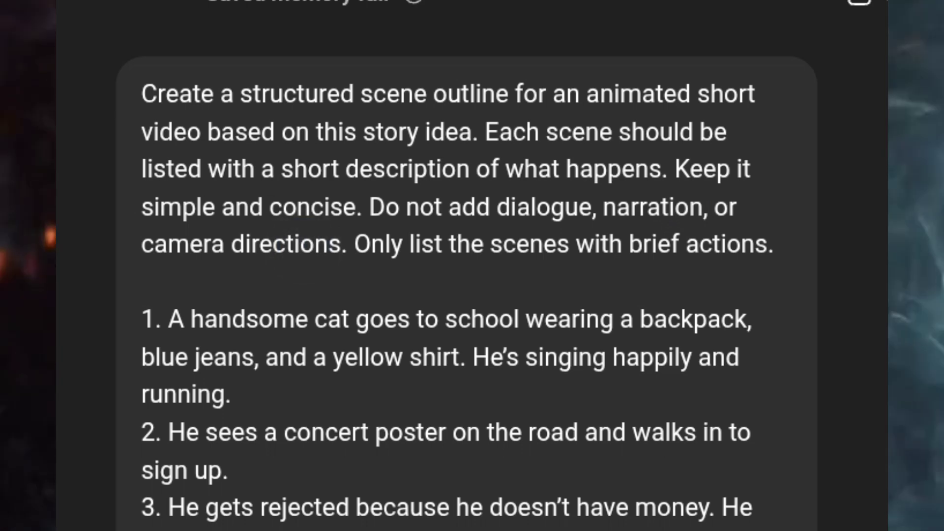
pyautogui.moveTo(465, 427); pyautogui.dragTo(462, 413)
pyautogui.scroll(2, 457, 275)
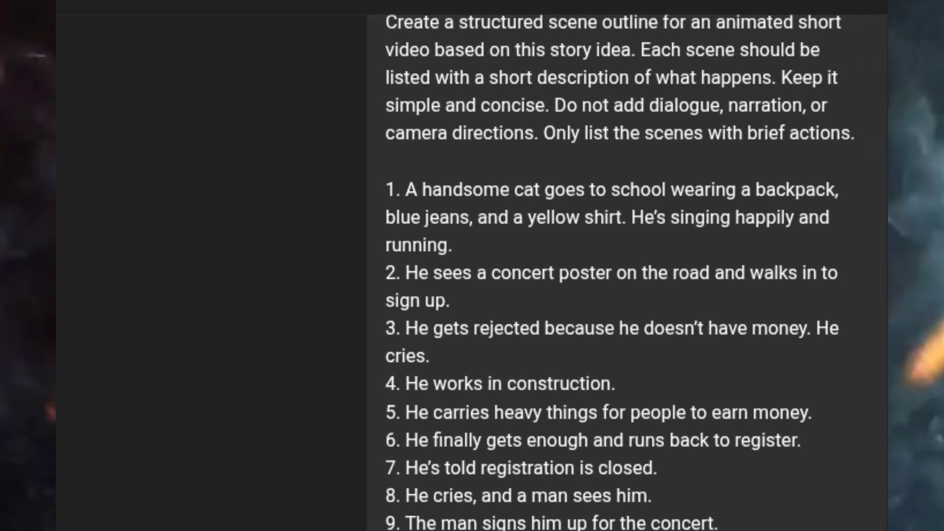
pyautogui.scroll(-1, 620, 270)
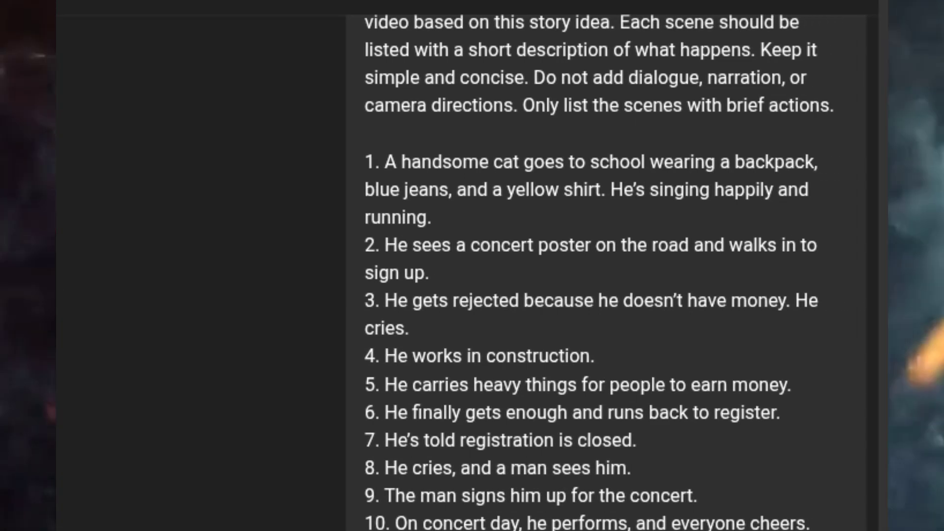
pyautogui.scroll(-8, 472, 265)
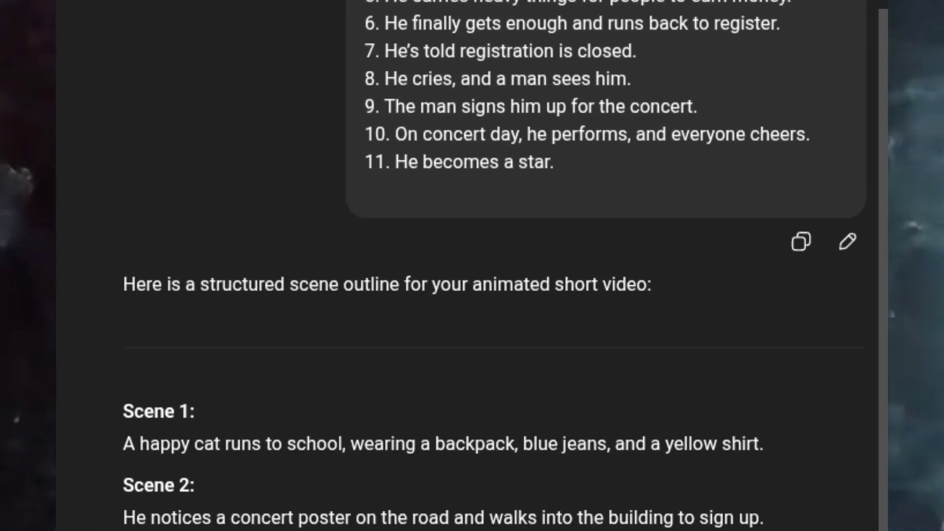
pyautogui.scroll(-1, 472, 265)
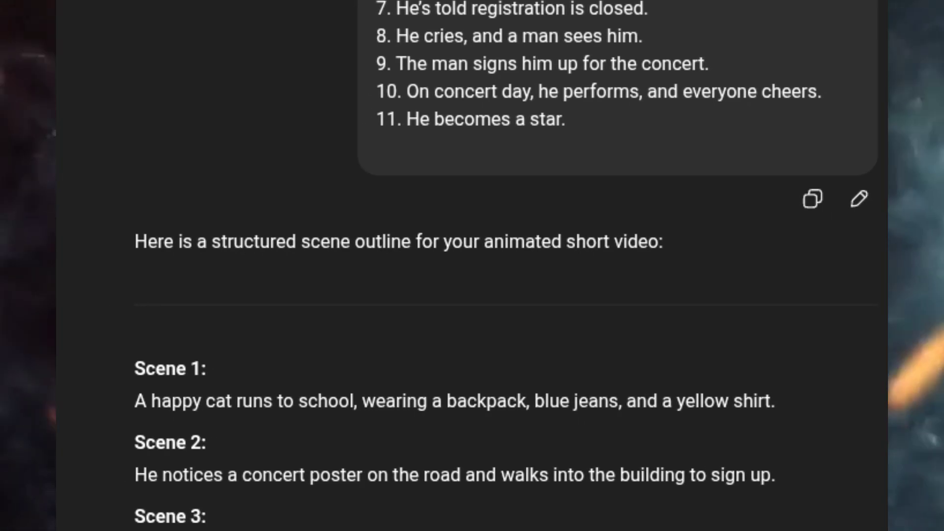
pyautogui.scroll(5, 472, 265)
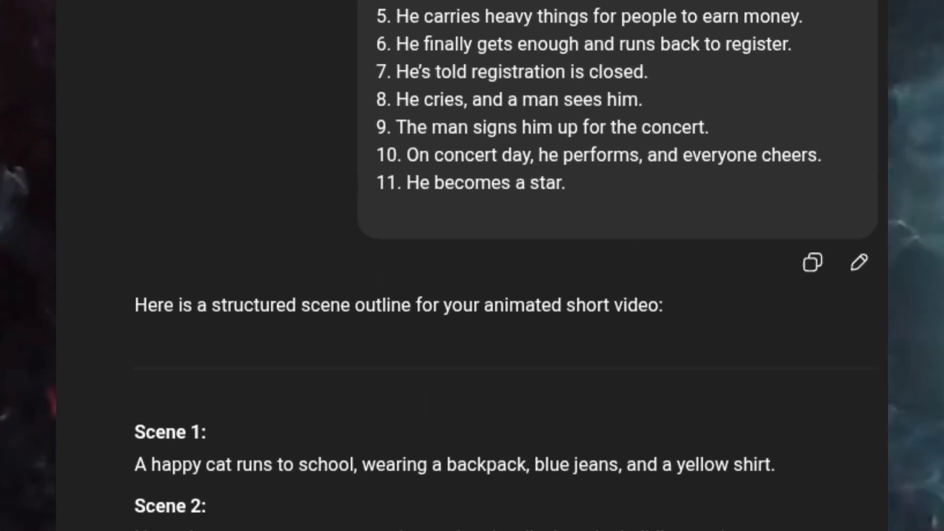
pyautogui.scroll(4, 472, 265)
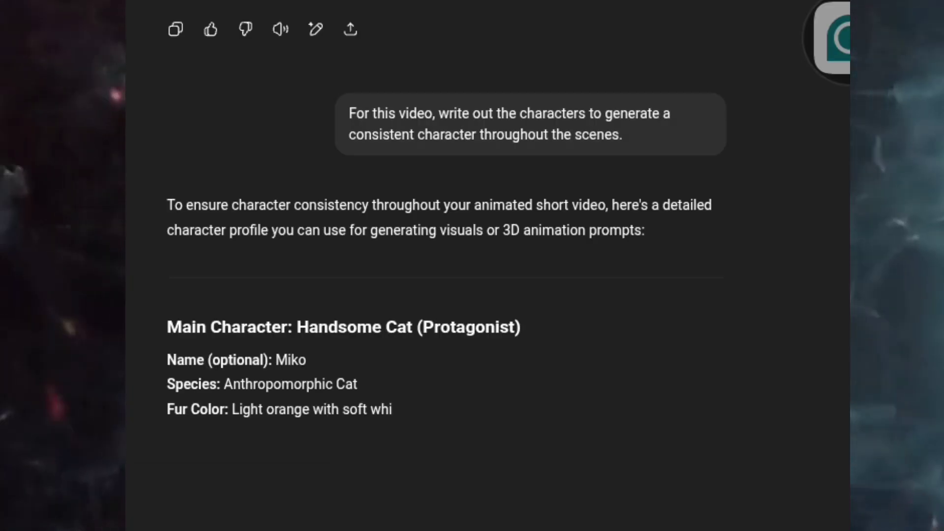
# Examine the main character profile and the consistent character prompts for Miko, the kind man and the concert organizer
pyautogui.moveTo(480, 131); pyautogui.dragTo(552, 147)
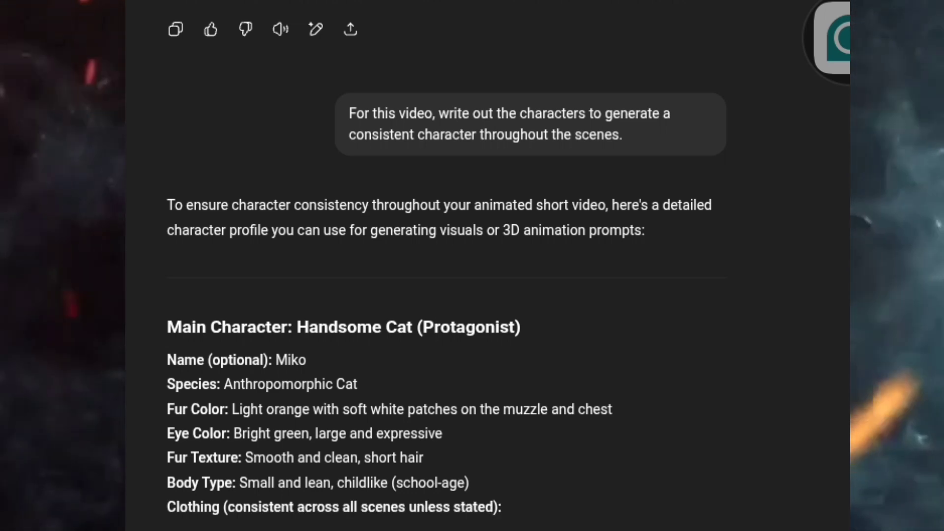
pyautogui.moveTo(489, 345); pyautogui.dragTo(539, 337)
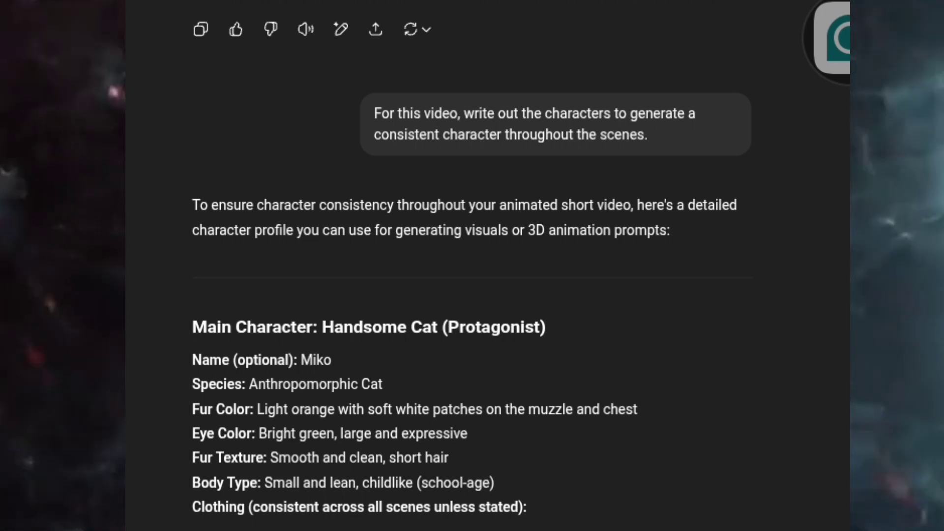
pyautogui.scroll(-5, 533, 449)
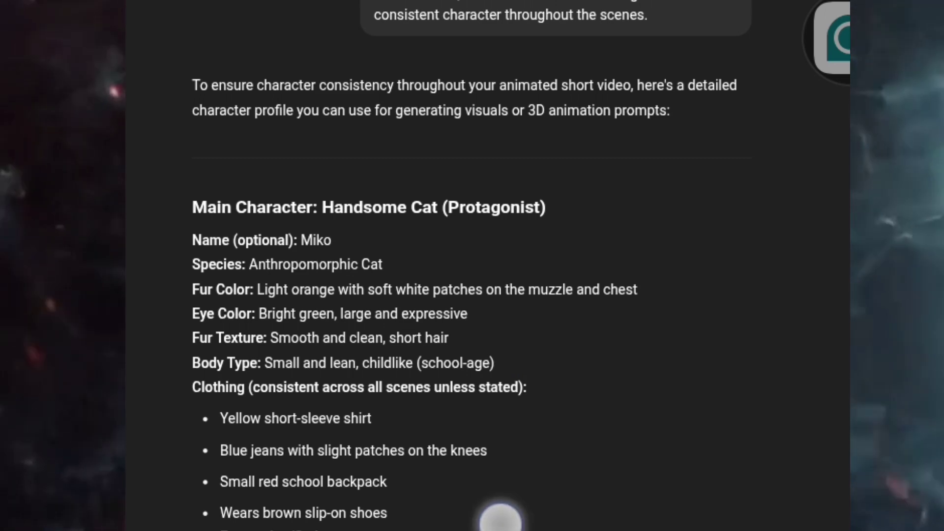
pyautogui.scroll(-5, 520, 390)
pyautogui.scroll(-4, 487, 266)
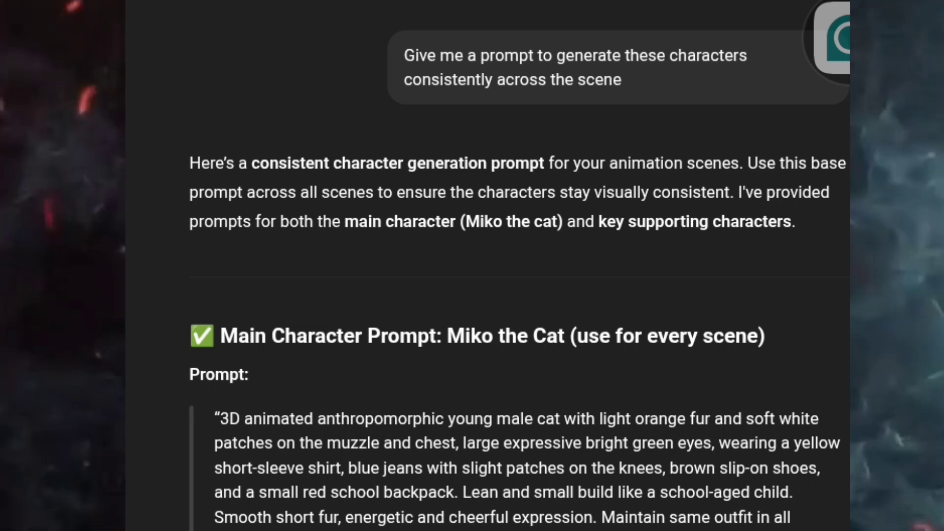
pyautogui.scroll(-2, 487, 295)
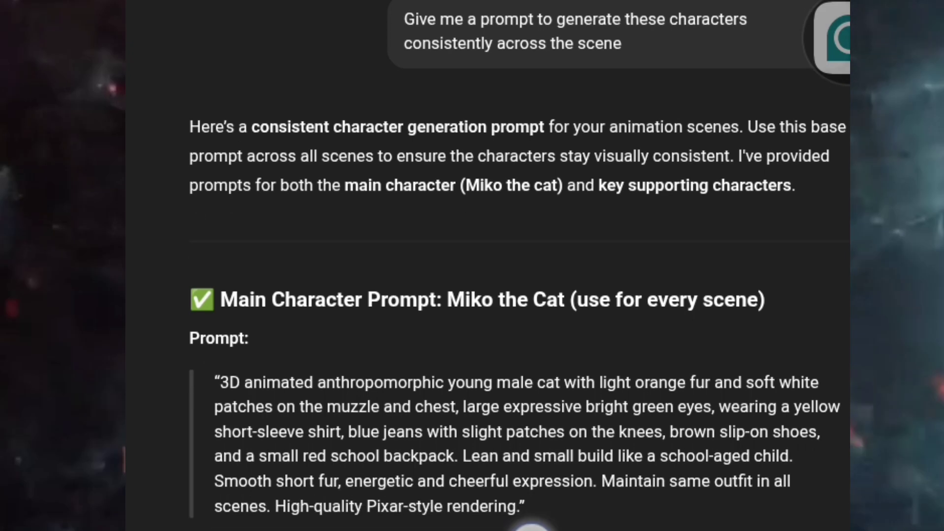
pyautogui.scroll(-5, 531, 491)
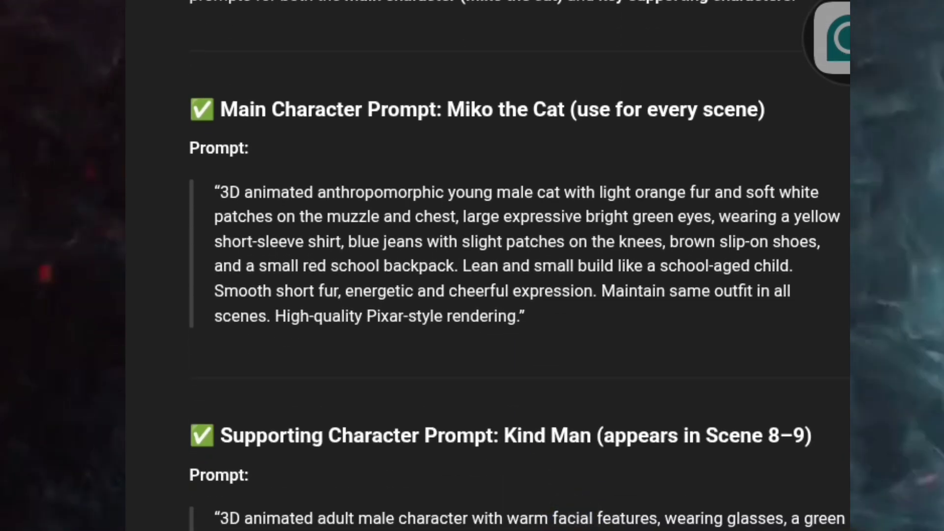
pyautogui.scroll(-1, 486, 266)
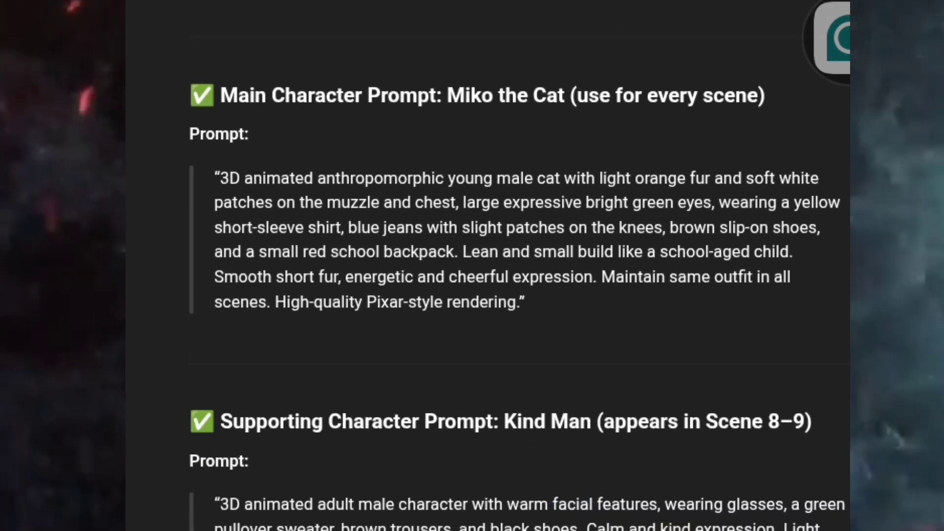
pyautogui.scroll(-4, 486, 266)
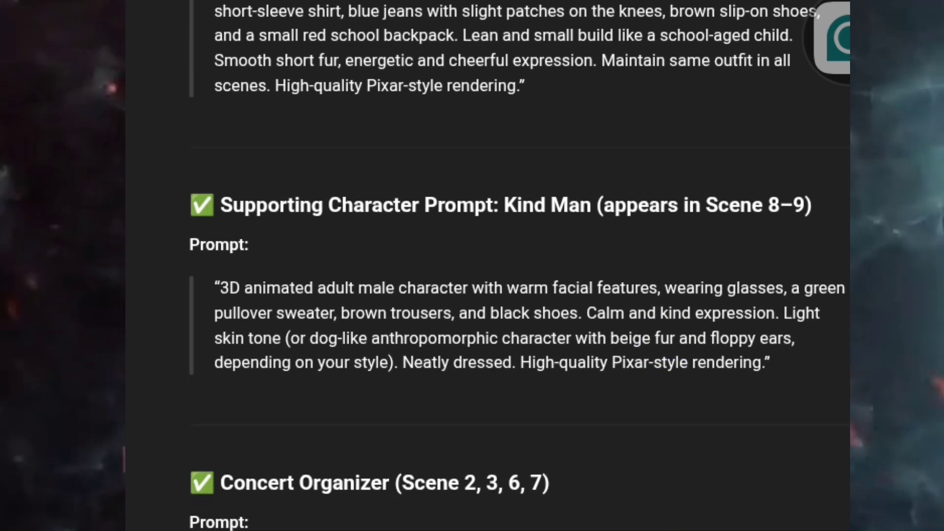
pyautogui.scroll(-4, 612, 522)
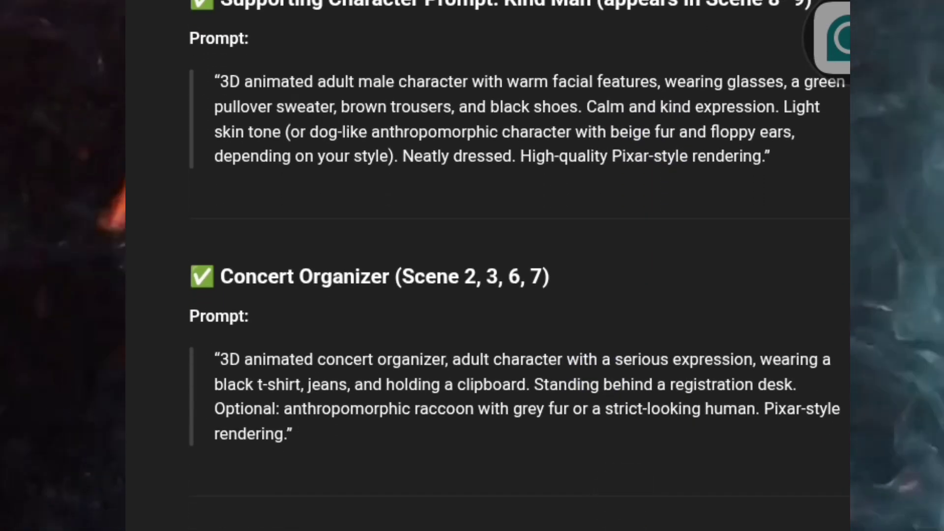
# Ask for the video scenes in tabular format with scene, image prompt and video prompt, so that consistent images can be generated for each scene
pyautogui.scroll(-10, 472, 265)
pyautogui.click(147, 481)
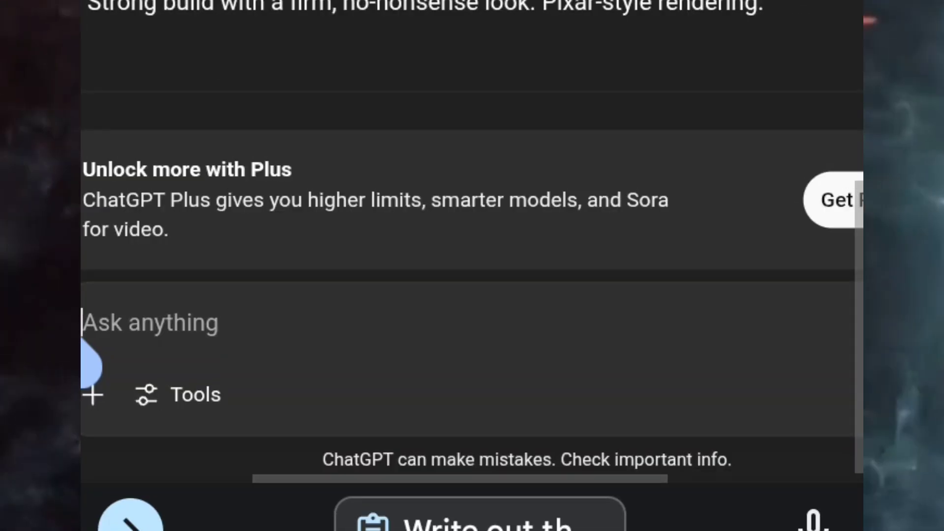
pyautogui.click(590, 516)
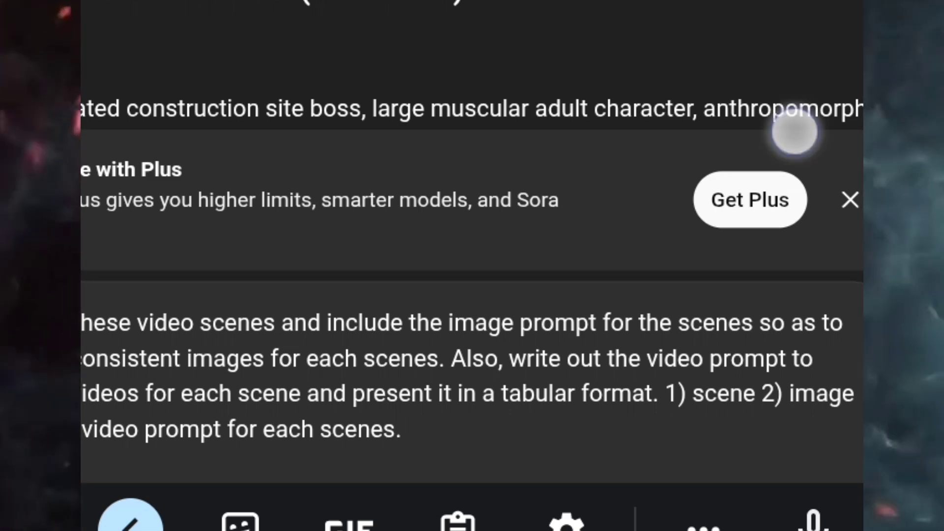
pyautogui.scroll(-5, 792, 131)
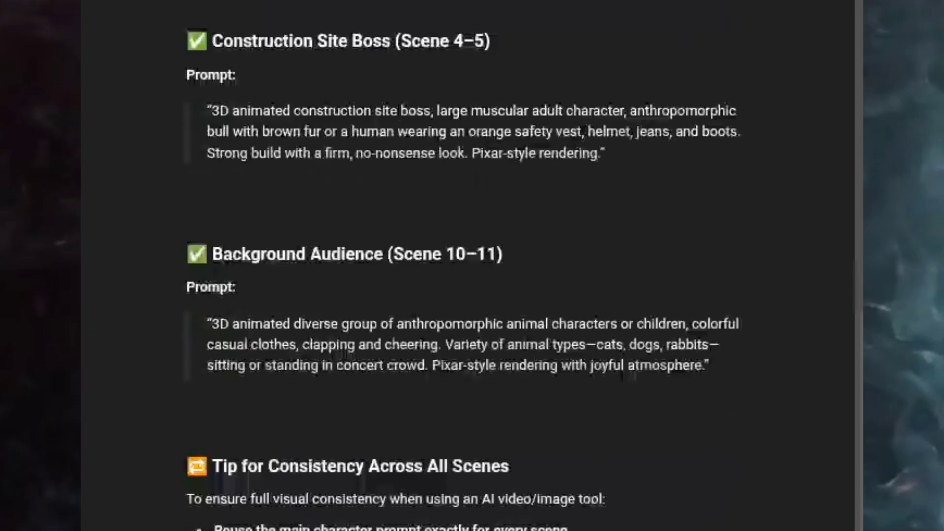
pyautogui.moveTo(626, 322); pyautogui.dragTo(631, 475)
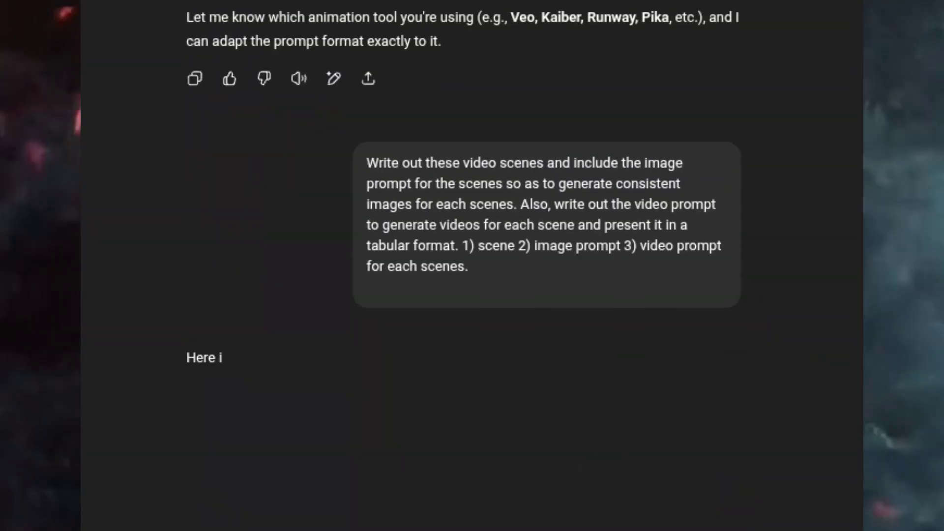
# Review the scene breakdown table with the image prompt and video prompt for each scene
pyautogui.scroll(5, 617, 512)
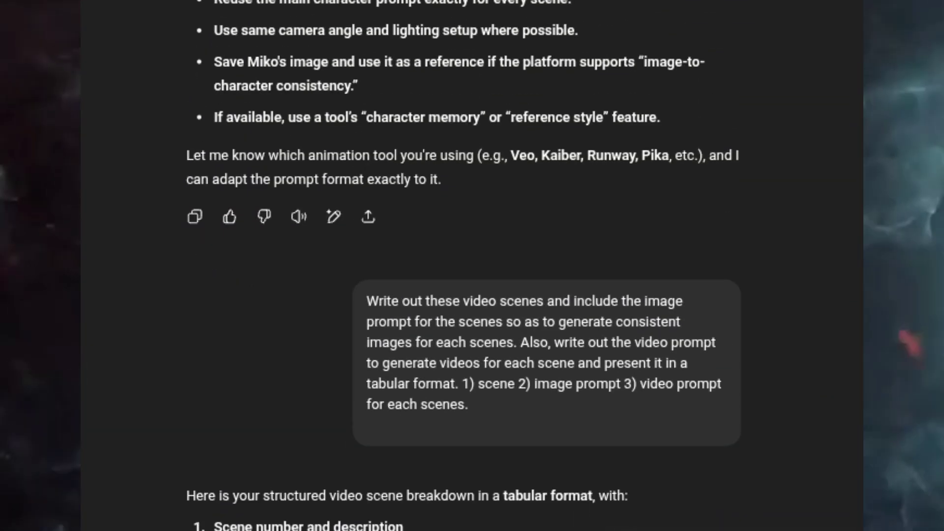
pyautogui.moveTo(563, 491); pyautogui.dragTo(543, 263)
pyautogui.moveTo(637, 458); pyautogui.dragTo(636, 365)
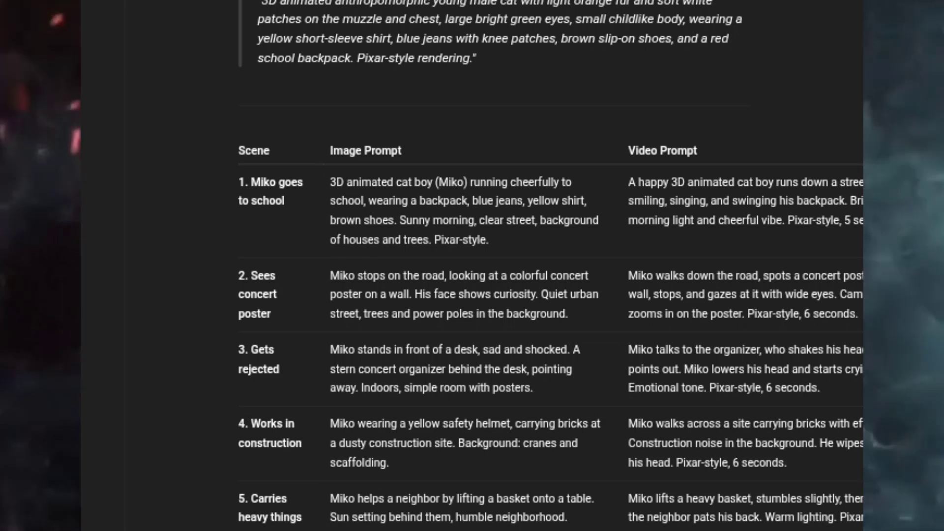
pyautogui.moveTo(548, 249); pyautogui.dragTo(459, 249)
pyautogui.moveTo(494, 285); pyautogui.dragTo(489, 285)
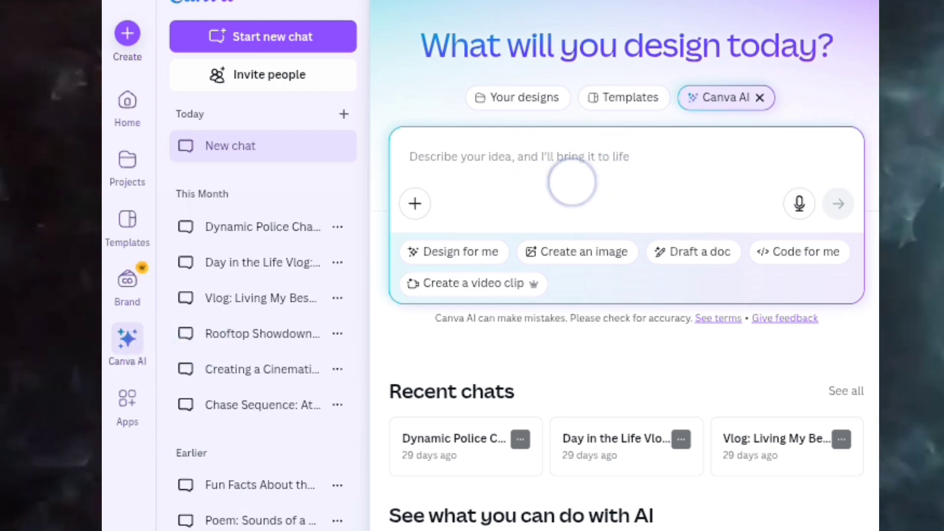
# In Canva AI, create a 16:9 image from the copied prompt of the orange cat running cheerfully along a sunny street toward a school
pyautogui.click(410, 192)
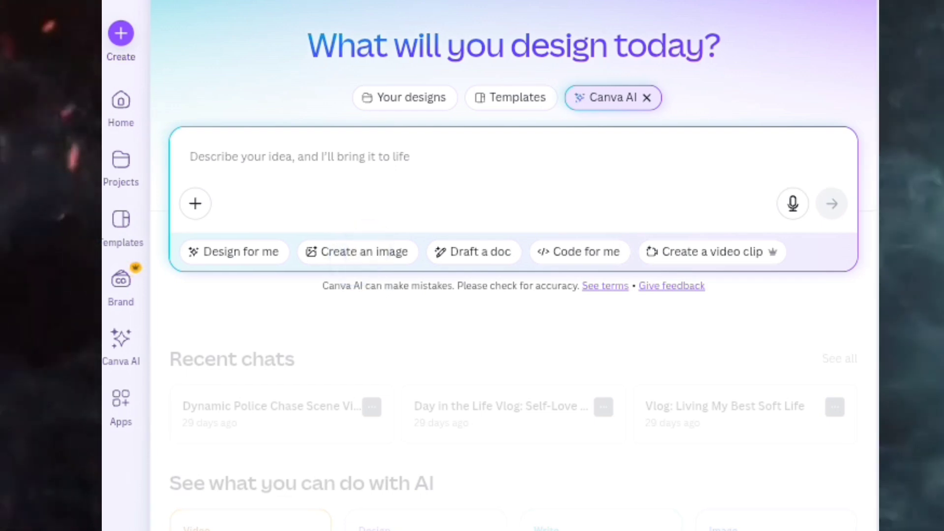
pyautogui.click(358, 251)
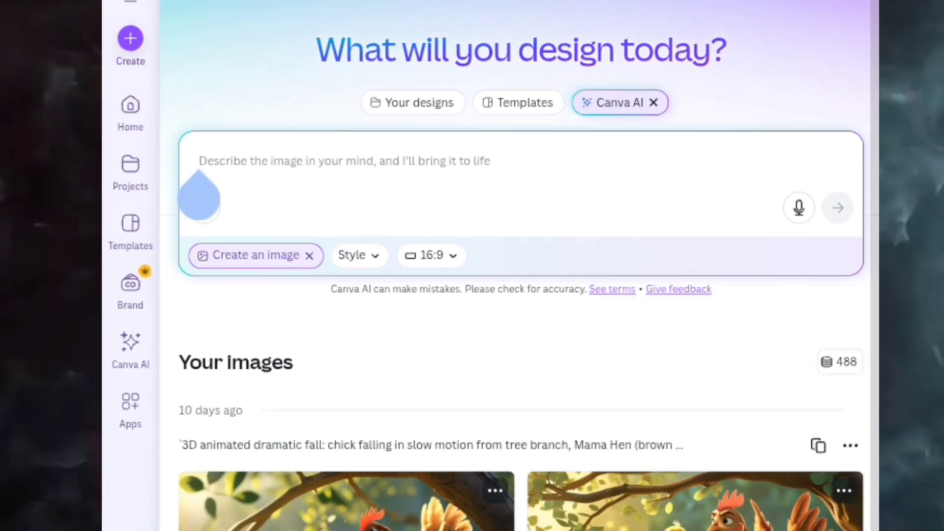
pyautogui.click(262, 160)
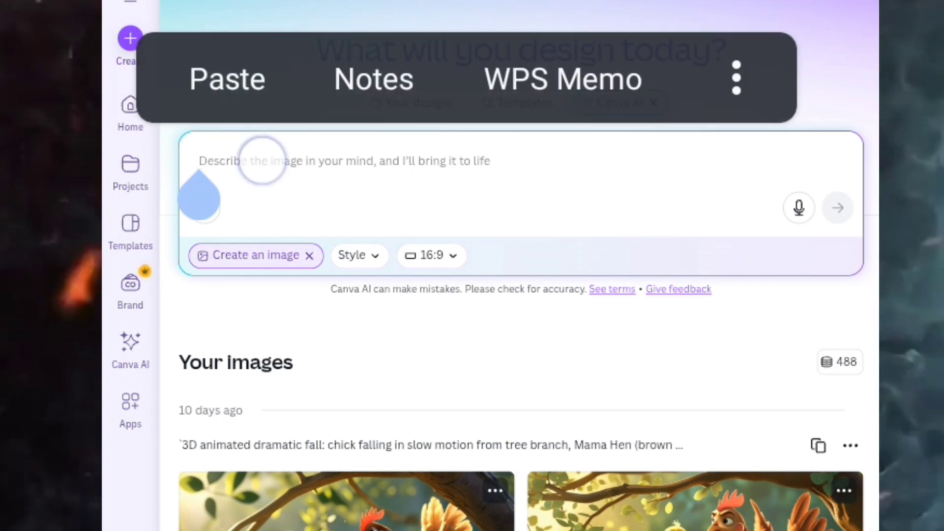
pyautogui.click(227, 80)
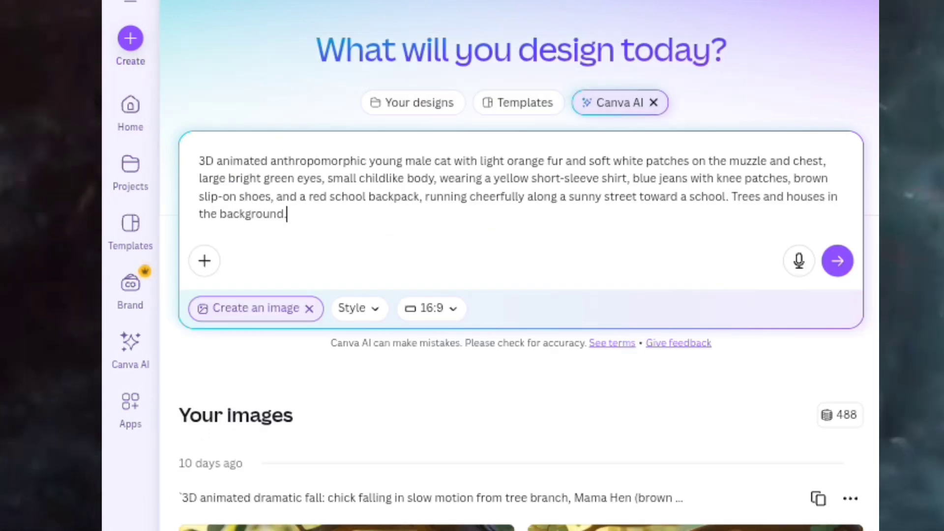
pyautogui.click(837, 260)
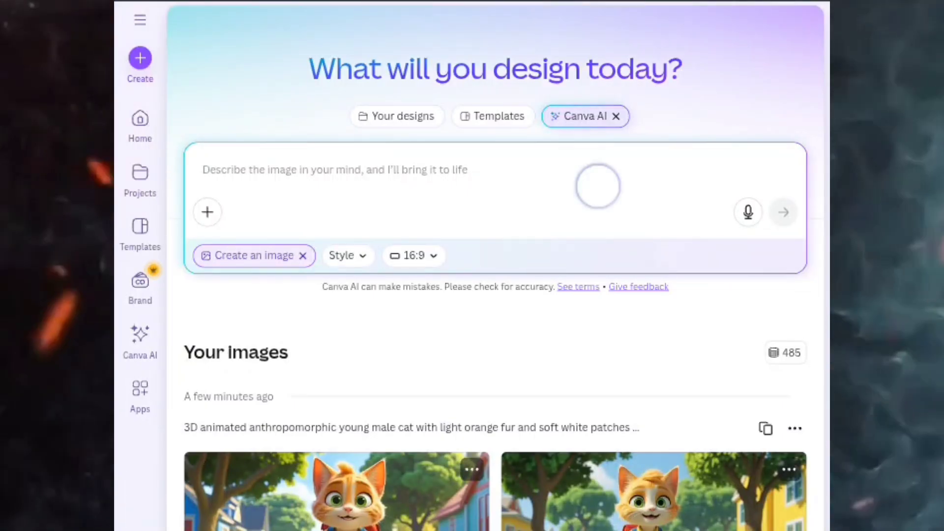
# Generate the scene 2 image from the prompt of the cat with a red backpack standing near a wall with a curious expression
pyautogui.click(597, 186)
pyautogui.click(226, 93)
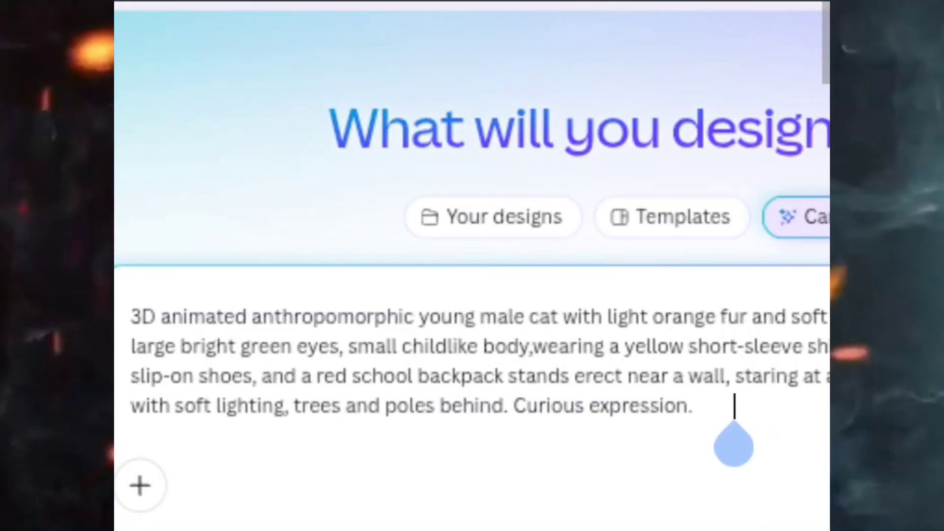
pyautogui.press('Return')
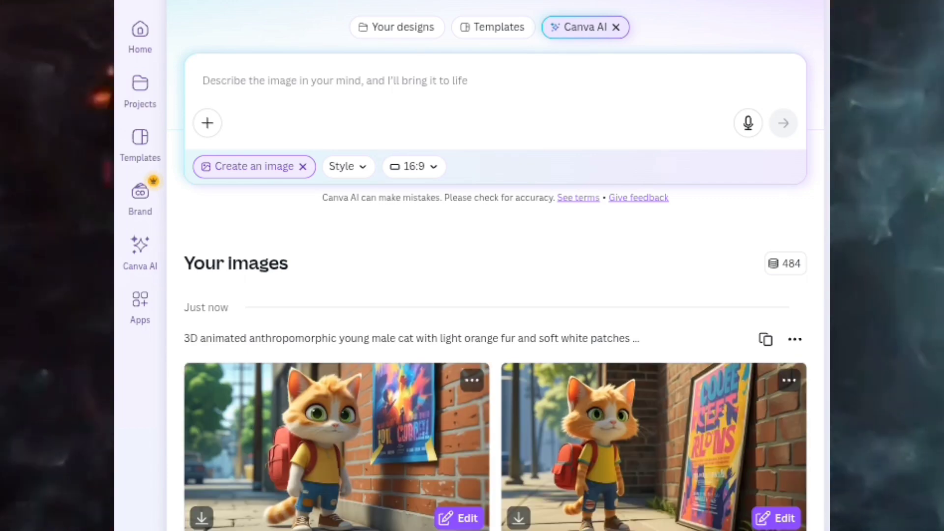
# Generate the scene 3 image from the prompt of the sad cat rejected by a stern organizer at an indoor desk with concert posters
pyautogui.press('super')
pyautogui.click(210, 295)
pyautogui.click(571, 157)
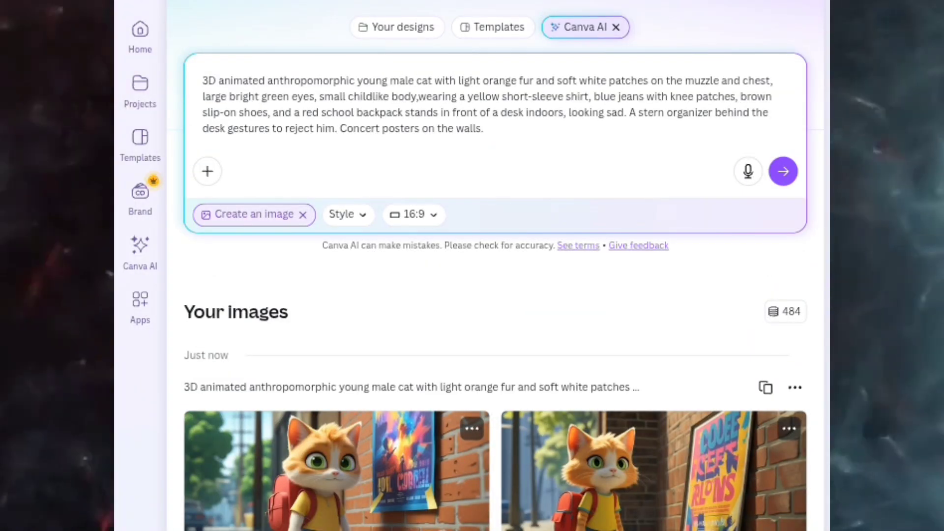
pyautogui.press('Return')
pyautogui.scroll(-10, 494, 265)
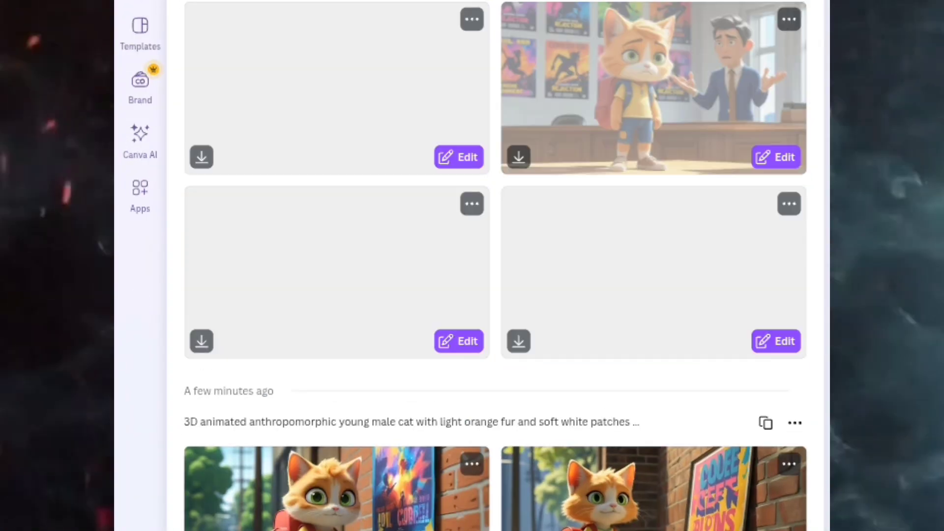
pyautogui.scroll(5, 716, 295)
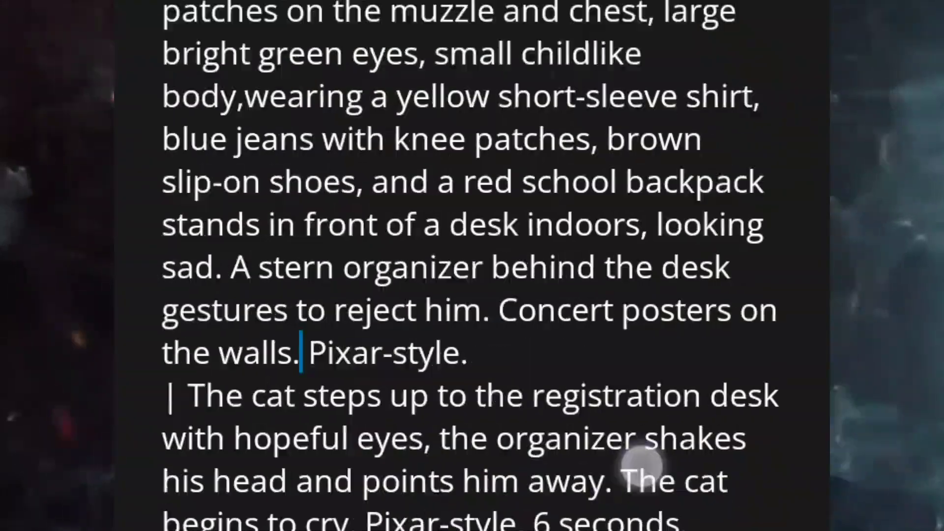
# Generate the scene 4 image from the prompt of the cat in a yellow safety helmet carrying bricks at a construction site
pyautogui.moveTo(639, 459); pyautogui.dragTo(586, 467)
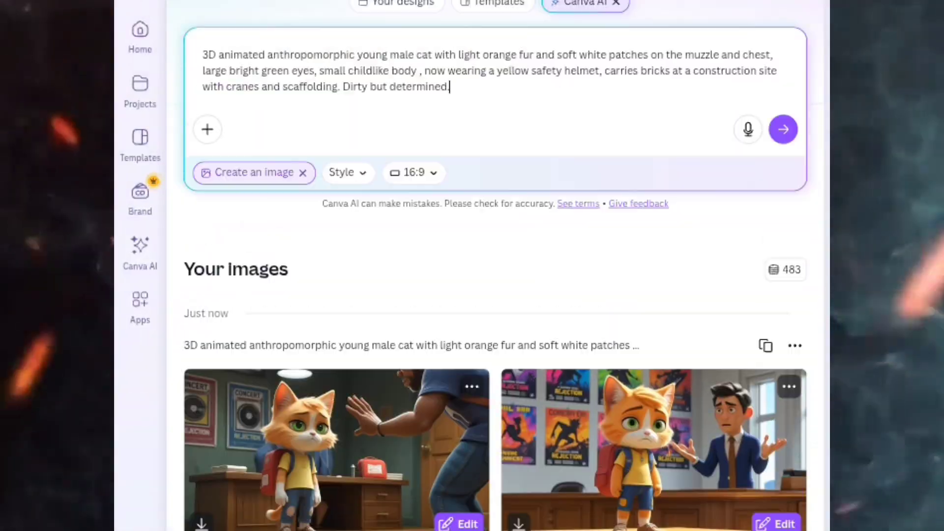
pyautogui.press('Return')
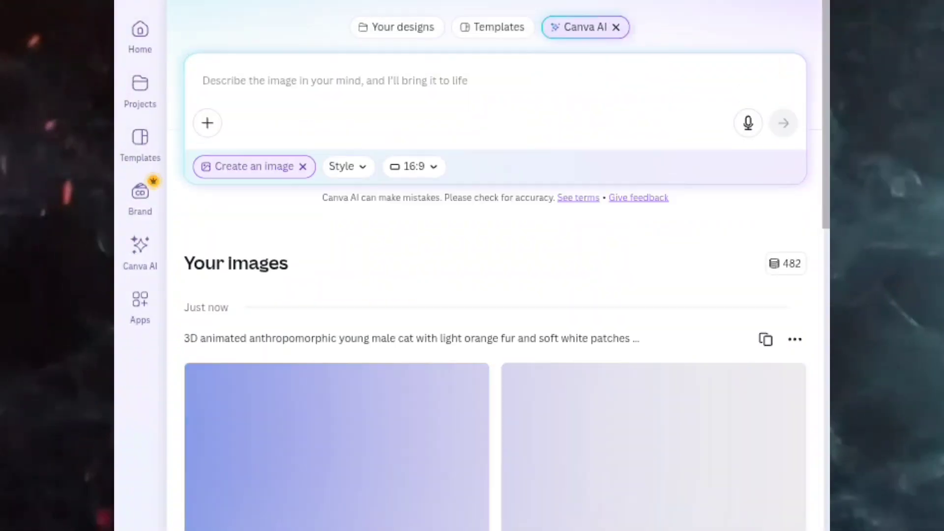
pyautogui.scroll(-3, 493, 295)
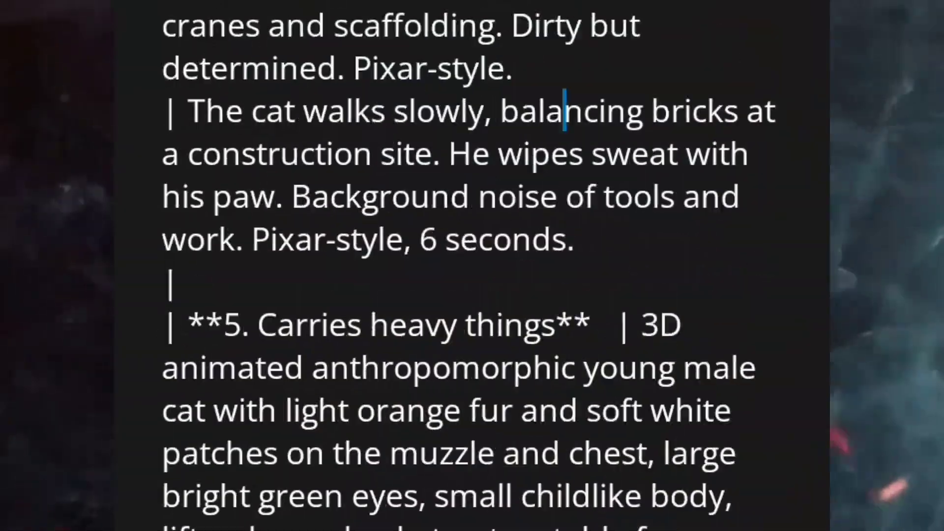
# Copy the yellow shirt, patched jeans, brown slip-on shoes and red school backpack description from the scene 3 prompt into the scene 5 prompt after "small childlike body"
pyautogui.scroll(-2, 564, 99)
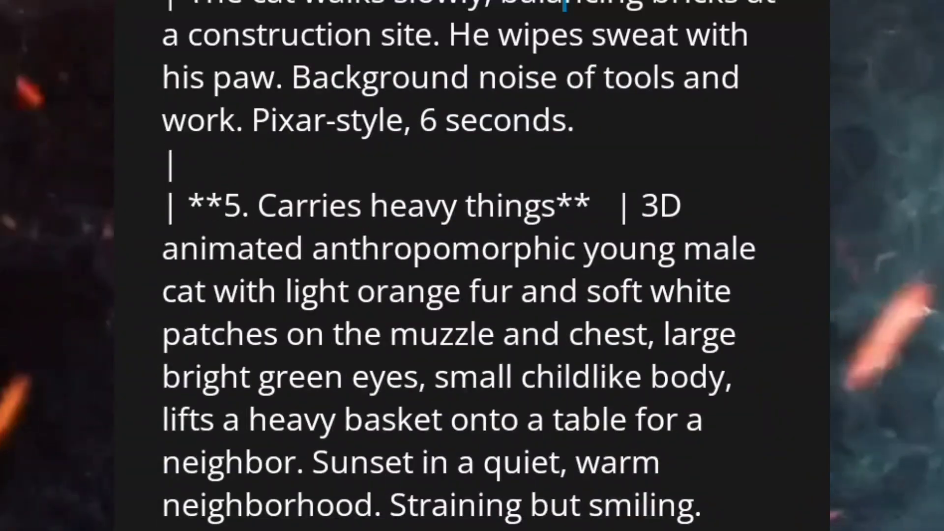
pyautogui.scroll(10, 564, 99)
pyautogui.doubleClick(246, 242)
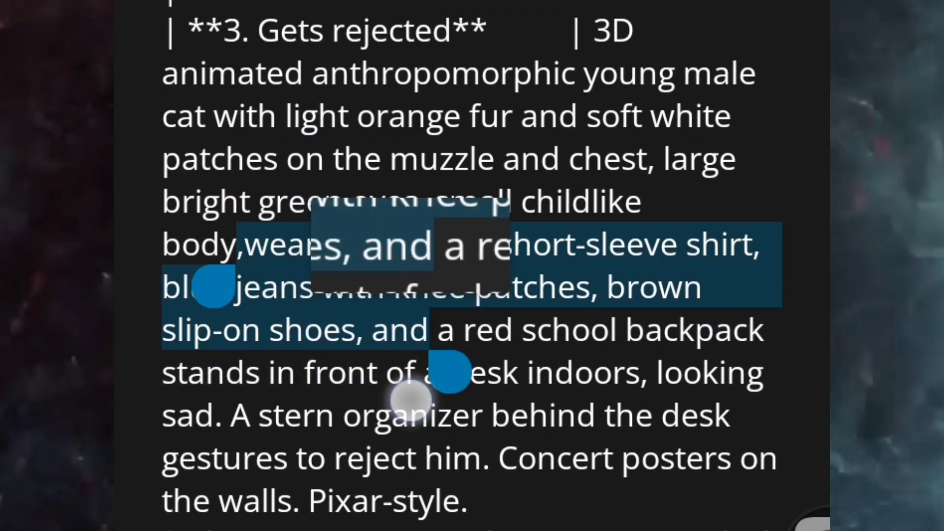
pyautogui.scroll(-9, 410, 401)
pyautogui.click(731, 293)
pyautogui.write(',wearing a yellow short-sleeve shirt, blue jeans with knee patches, brown slip-on shoes, and a red school backpack')
pyautogui.scroll(-2, 600, 254)
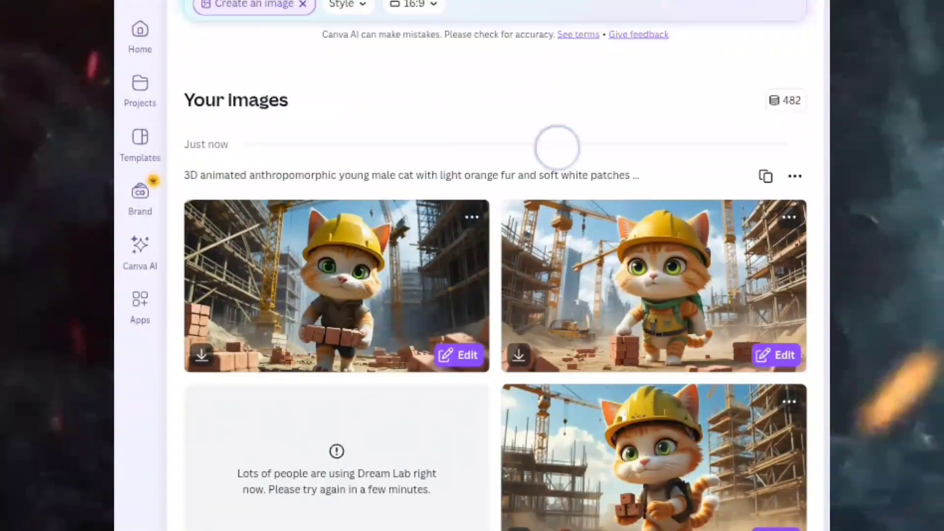
# Review the generated images of all scenes and compare the cat's appearance between them
pyautogui.scroll(4, 556, 147)
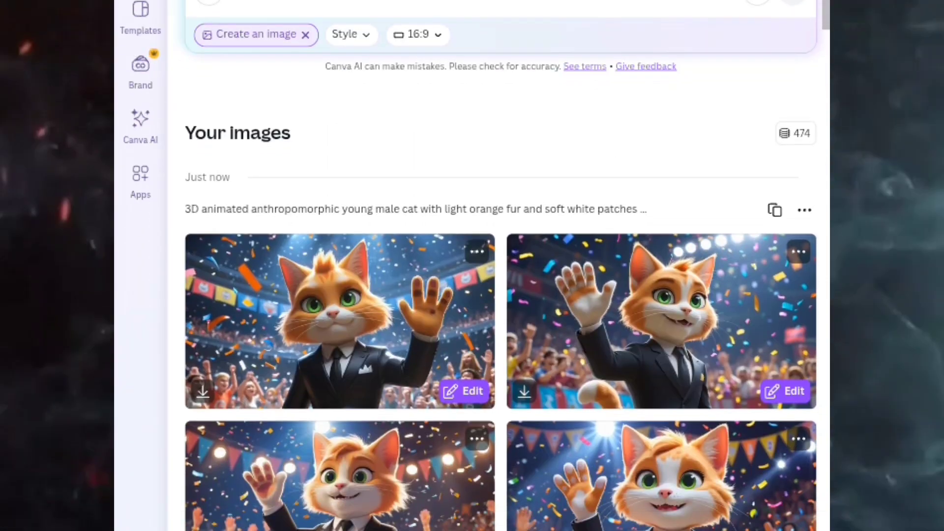
pyautogui.scroll(-10, 500, 265)
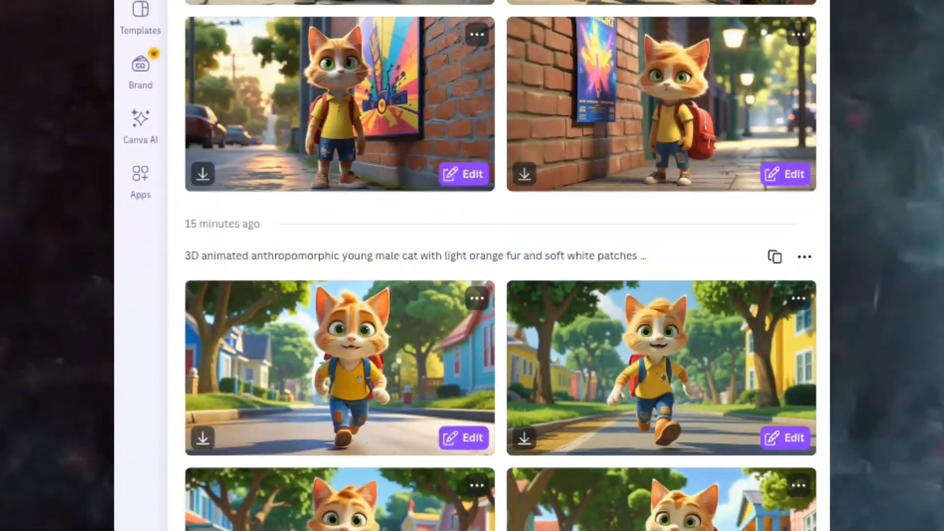
pyautogui.scroll(-5, 500, 266)
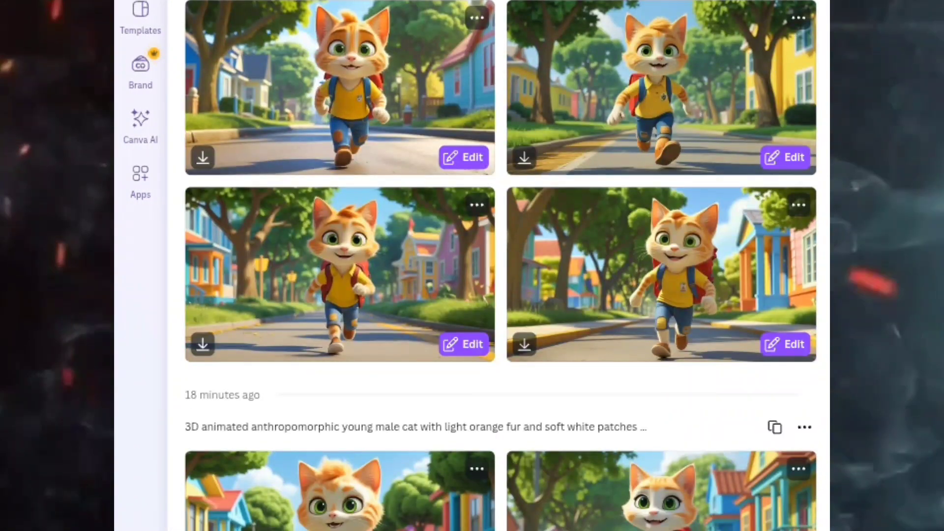
pyautogui.scroll(10, 501, 265)
pyautogui.scroll(15, 500, 266)
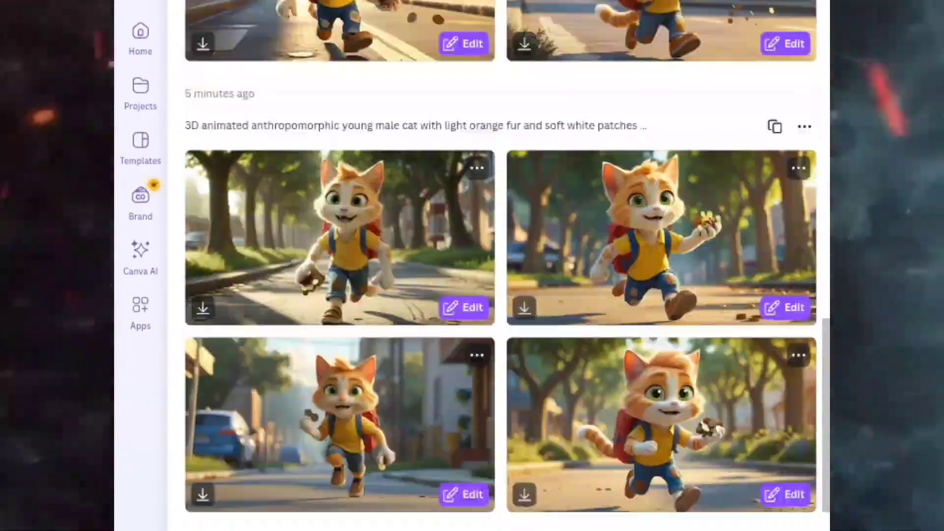
pyautogui.scroll(15, 500, 266)
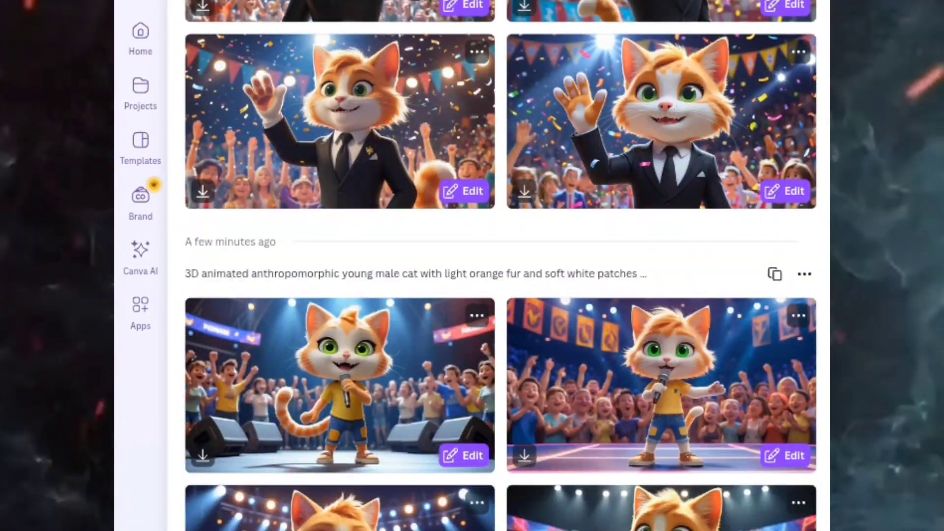
pyautogui.scroll(5, 501, 265)
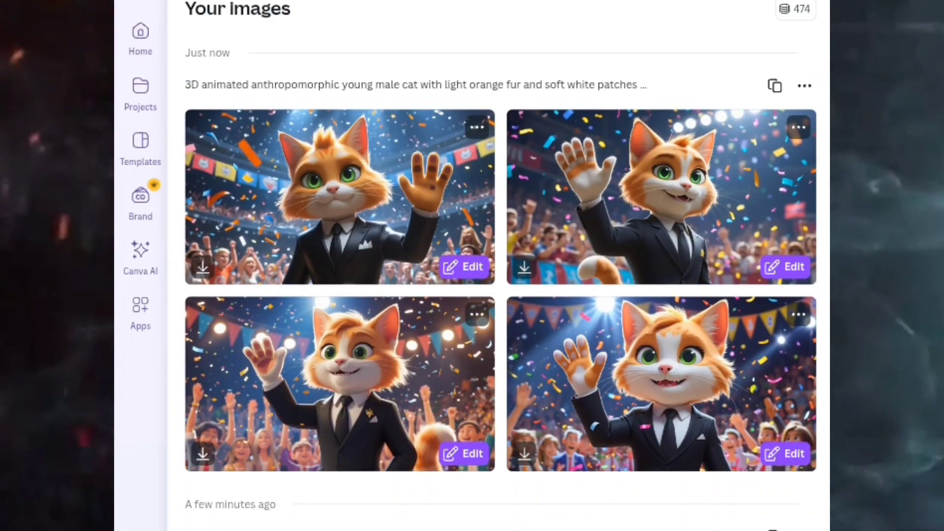
pyautogui.scroll(-15, 501, 265)
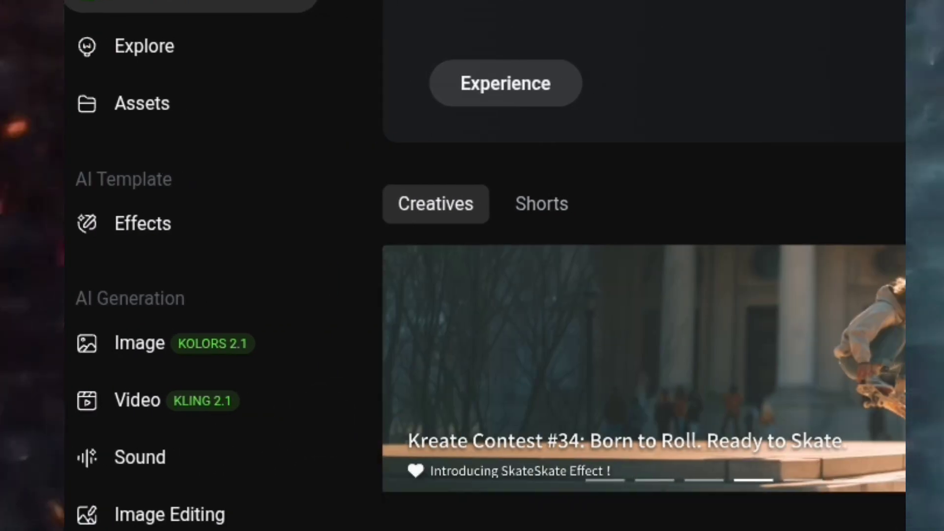
# In Kling AI, open video generation and upload the image of the cat running along the street as the Image to Video start frame
pyautogui.click(137, 400)
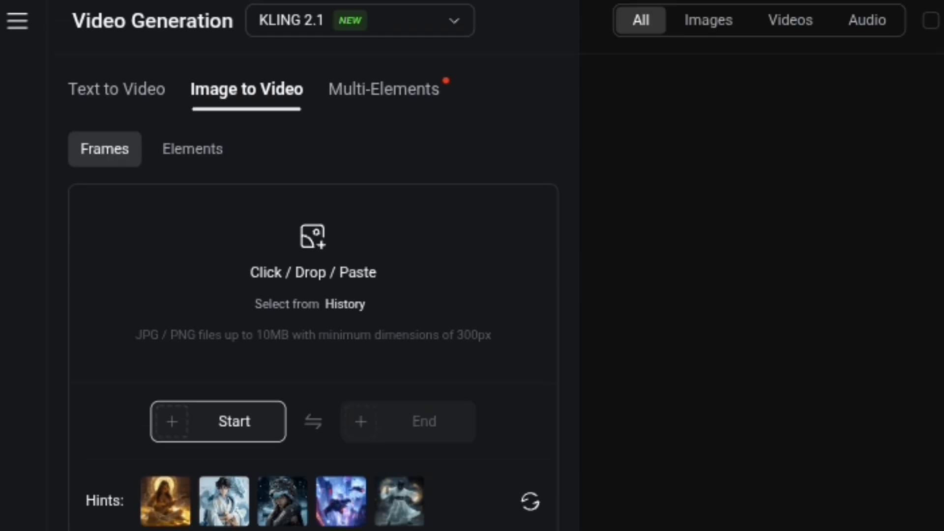
pyautogui.click(312, 245)
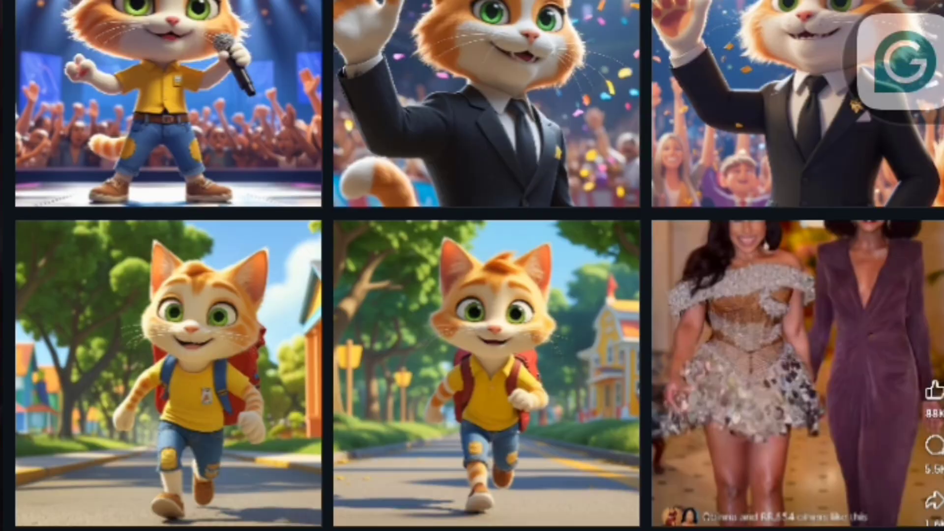
pyautogui.click(168, 372)
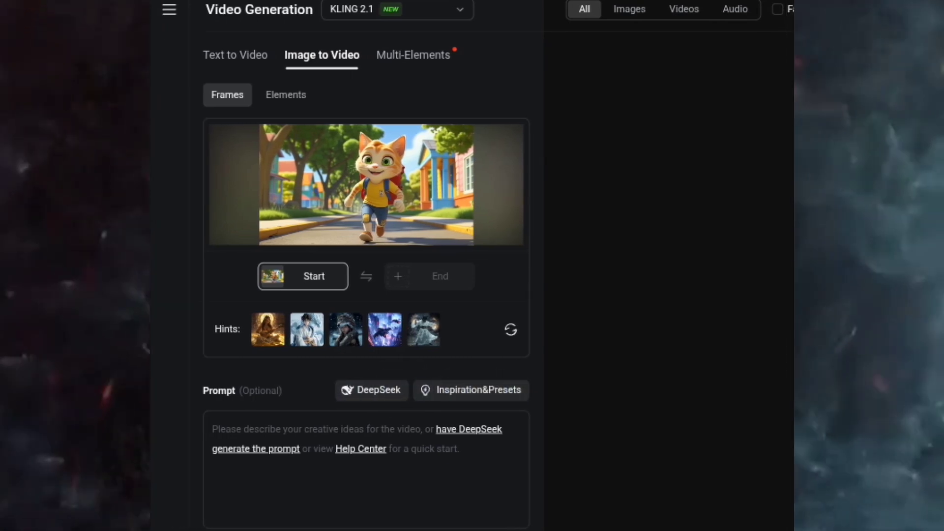
# Have DeepSeek write a video prompt from the uploaded cat image and read through its suggestion
pyautogui.click(375, 390)
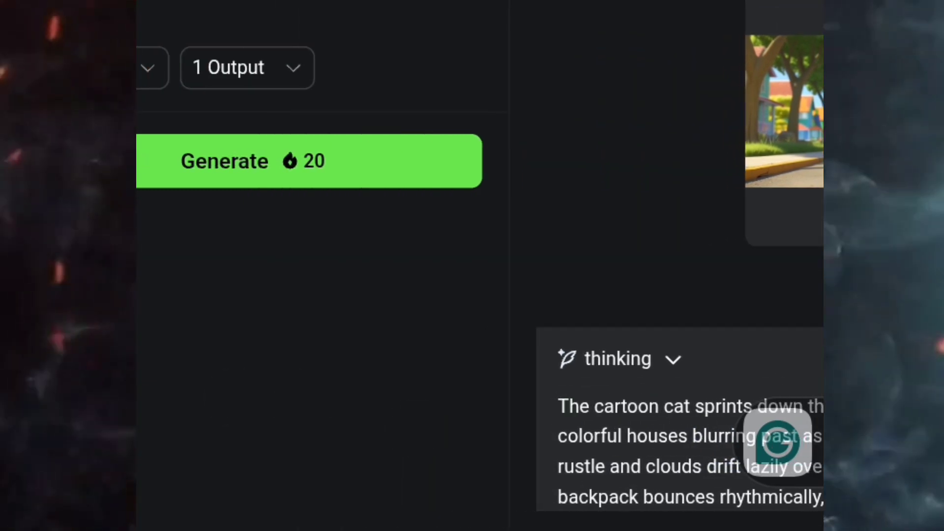
pyautogui.scroll(-1, 521, 393)
pyautogui.scroll(-1, 521, 375)
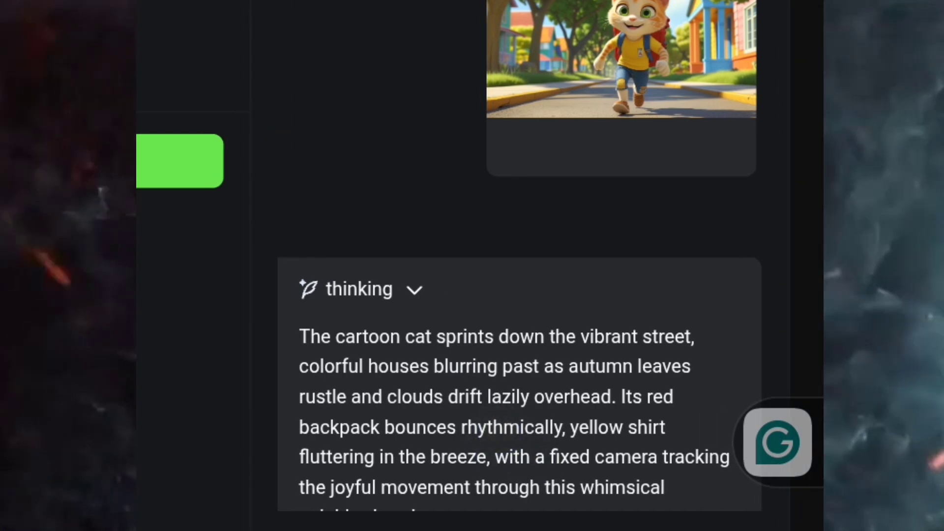
pyautogui.scroll(-3, 564, 394)
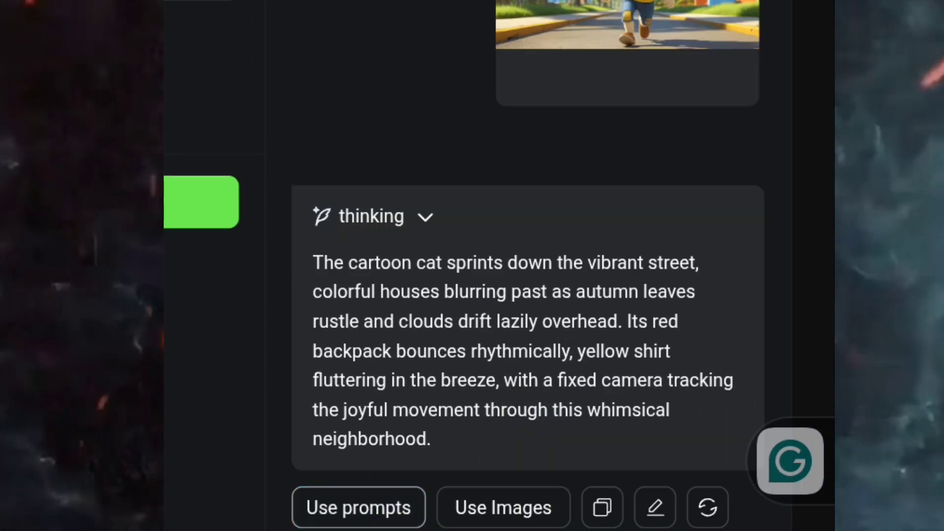
# Use the DeepSeek suggestion as the video prompt and check the output, sound effects and negative prompt settings
pyautogui.hscroll(-10, 477, 510)
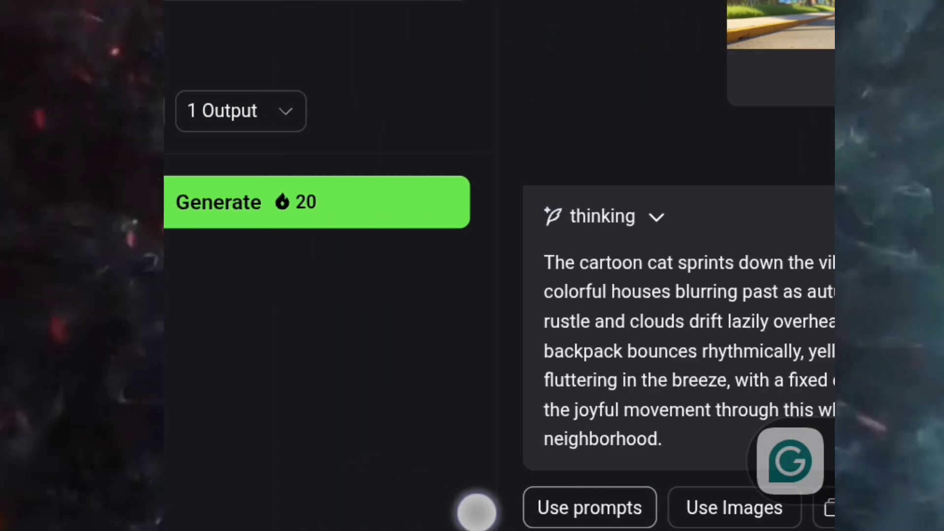
pyautogui.hscroll(-3, 573, 471)
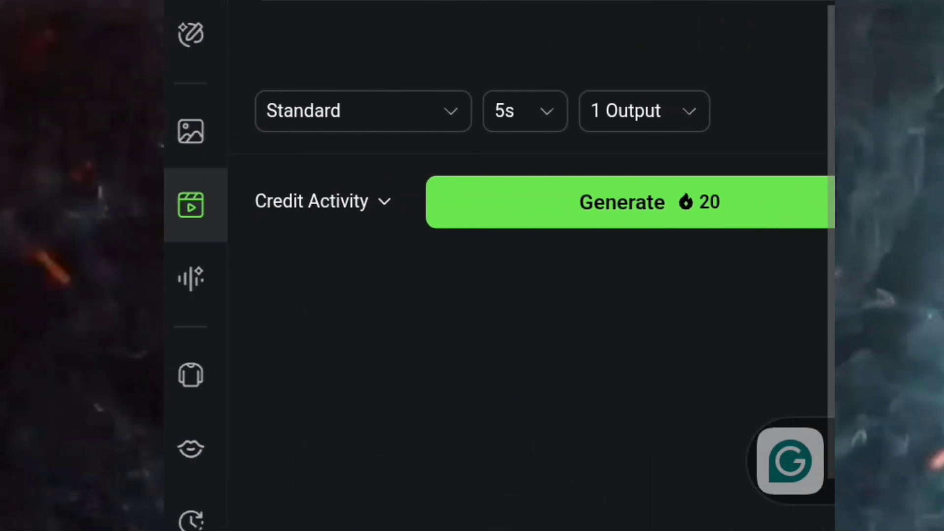
pyautogui.scroll(10, 505, 395)
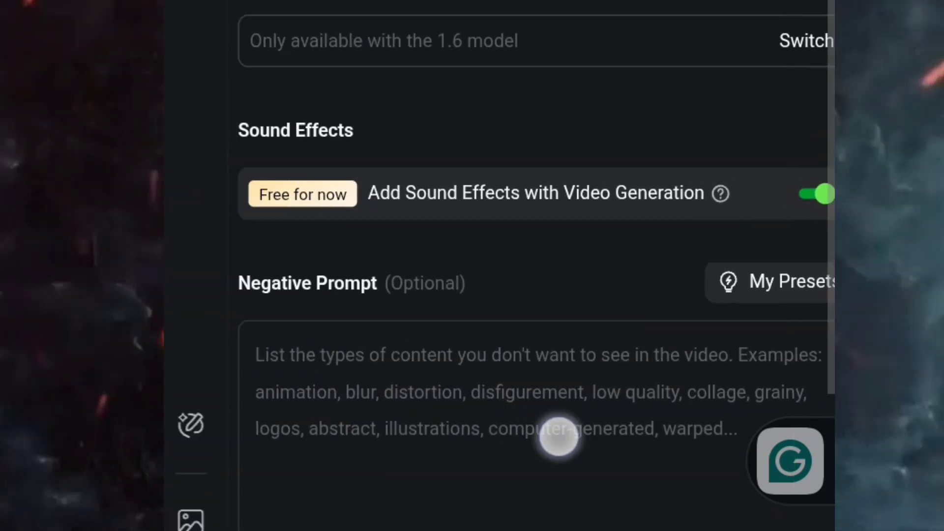
pyautogui.hscroll(3, 480, 337)
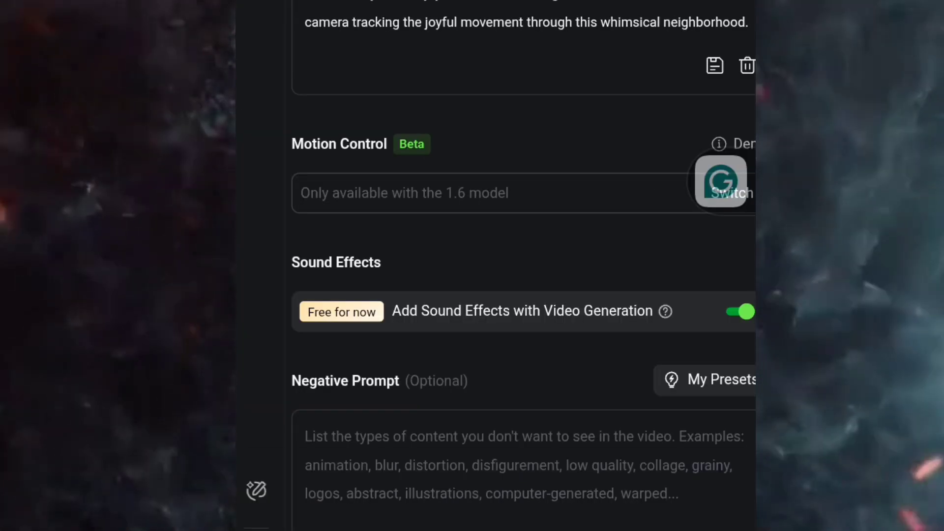
pyautogui.moveTo(564, 35); pyautogui.dragTo(529, 48)
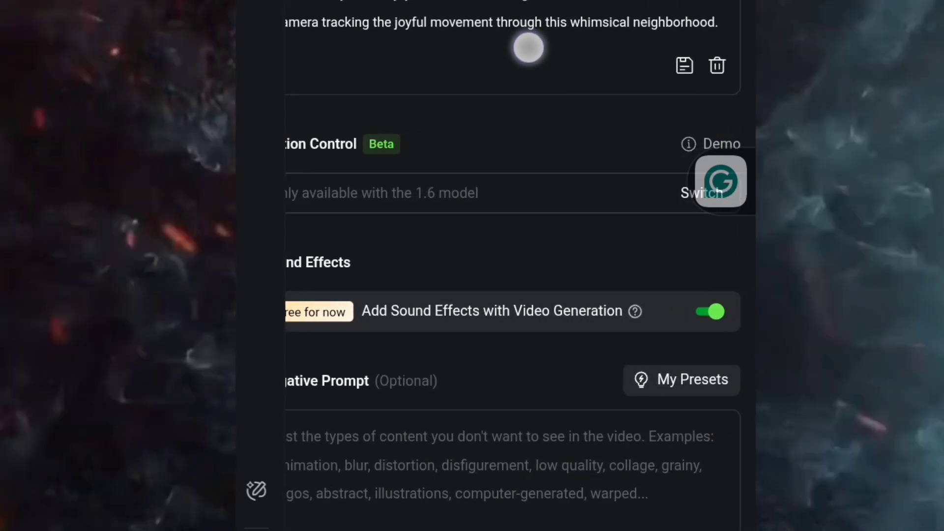